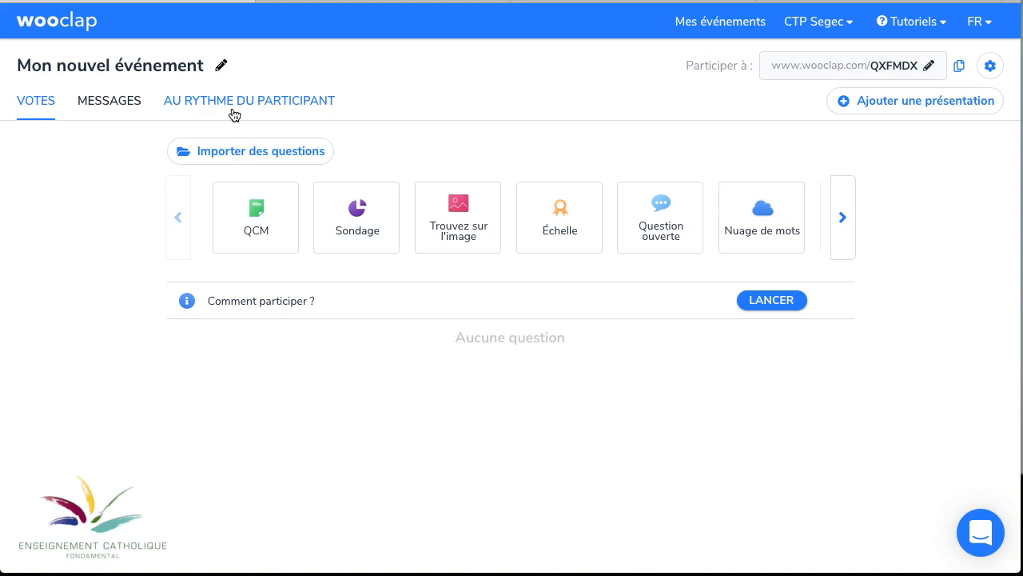
Switch the event to participant-paced mode (Au rythme du participant) and rename it "La Belgique"
left_click(241, 110)
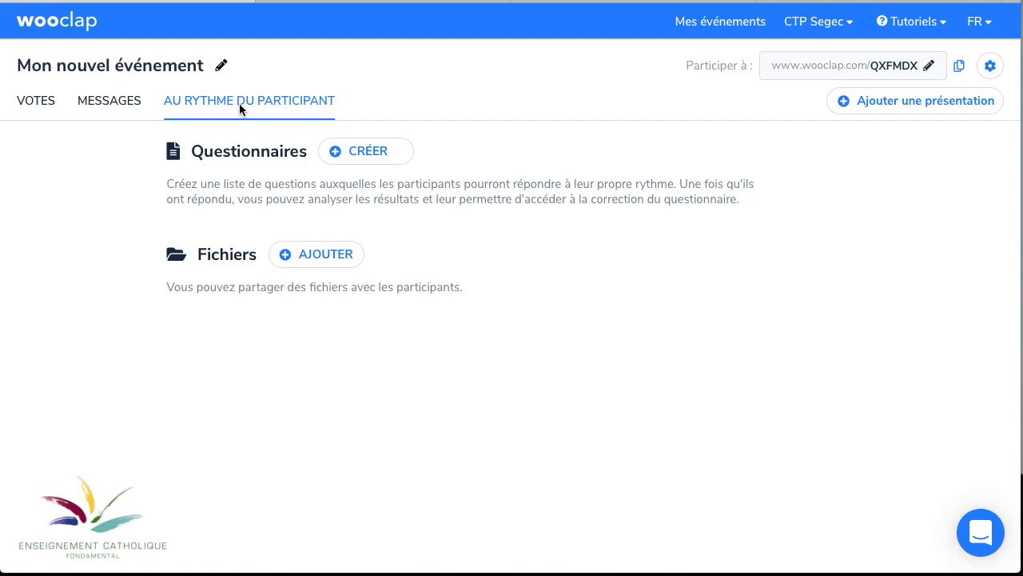
left_click(165, 73)
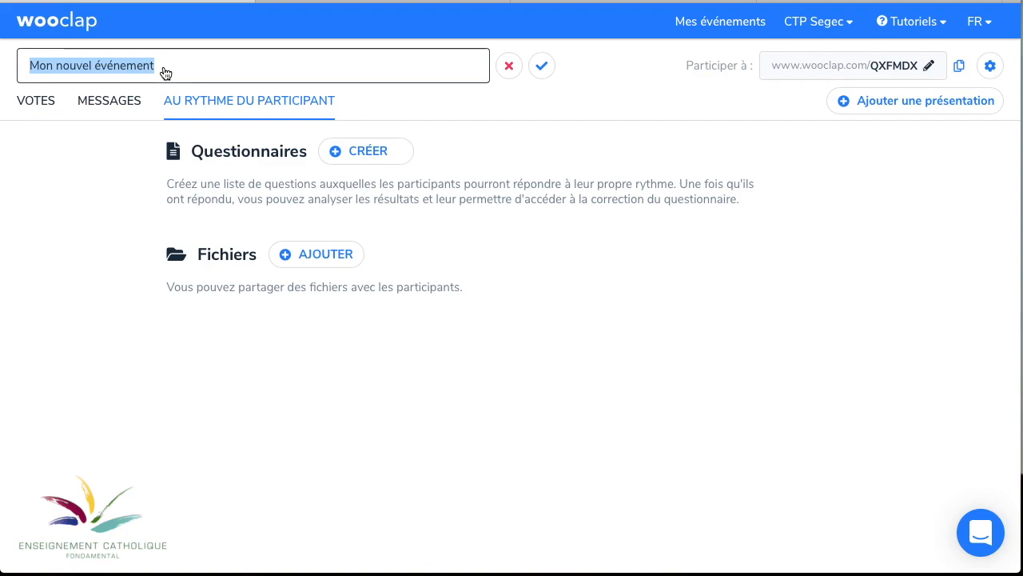
type("La B")
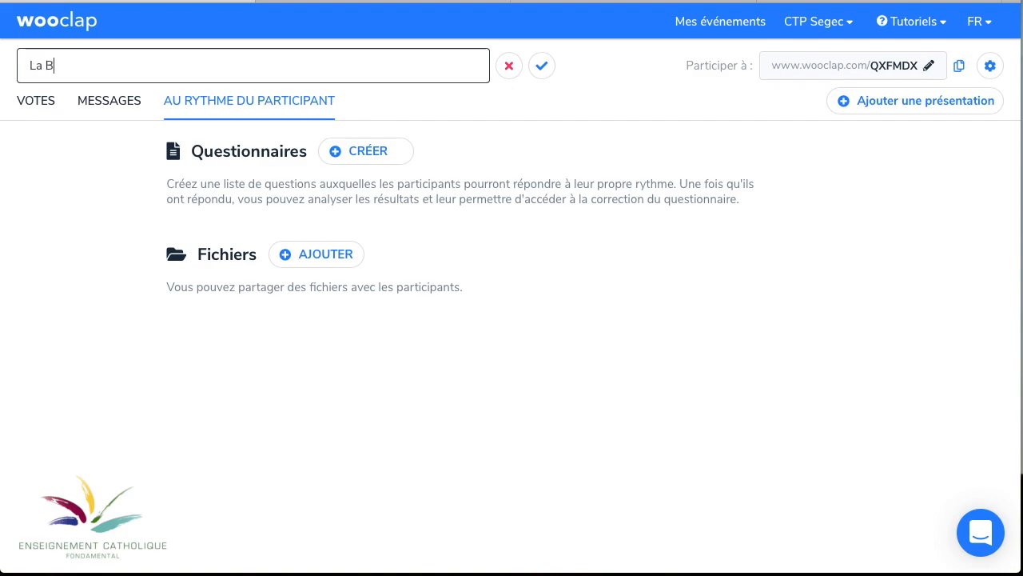
type("elgique")
left_click(543, 71)
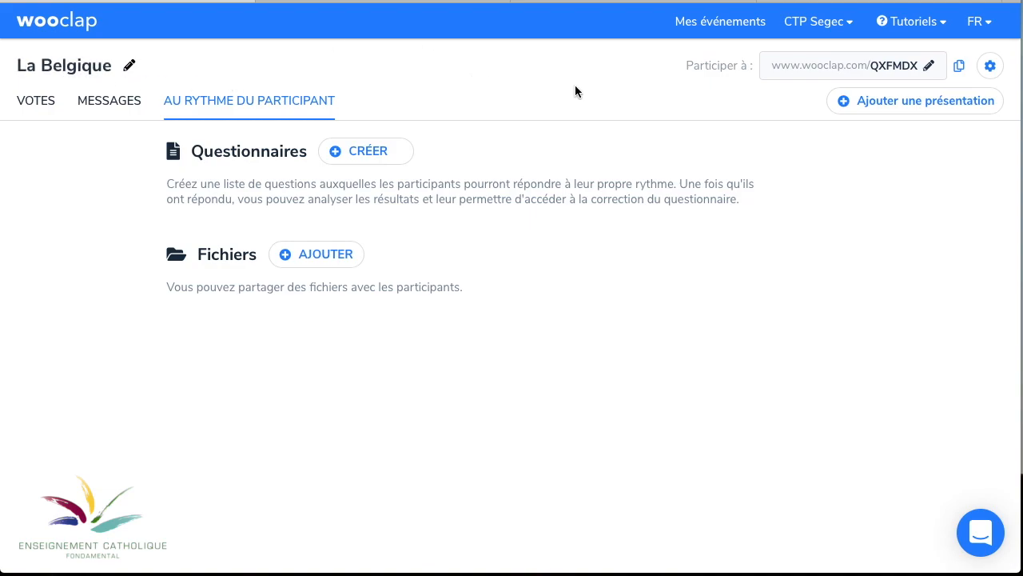
Enable the participant pseudonym option (Pseudonyme participant) in the event's settings
left_click(991, 67)
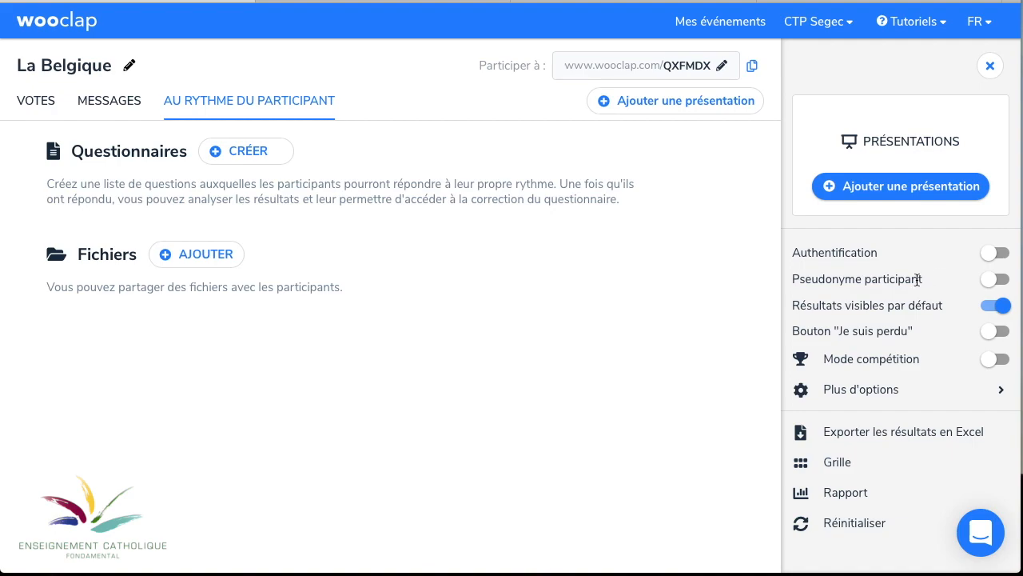
left_click(990, 283)
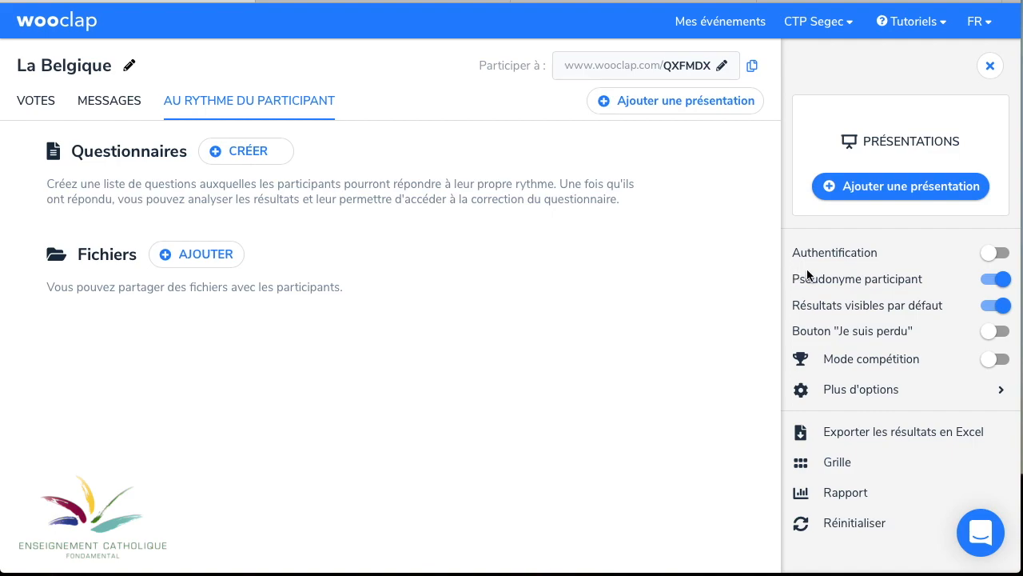
left_click(991, 67)
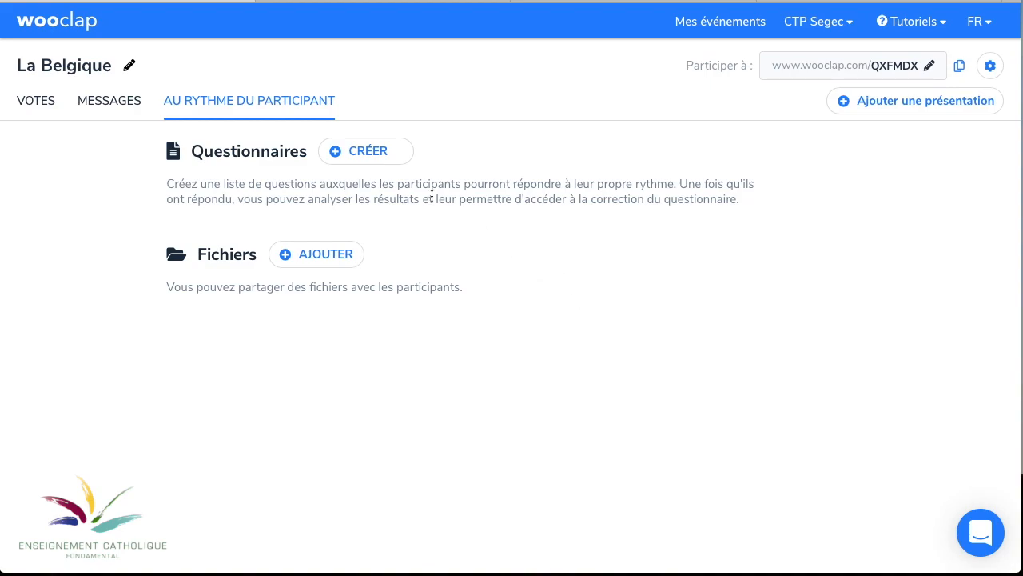
Create a new questionnaire and name it "Les provinces"
left_click(360, 156)
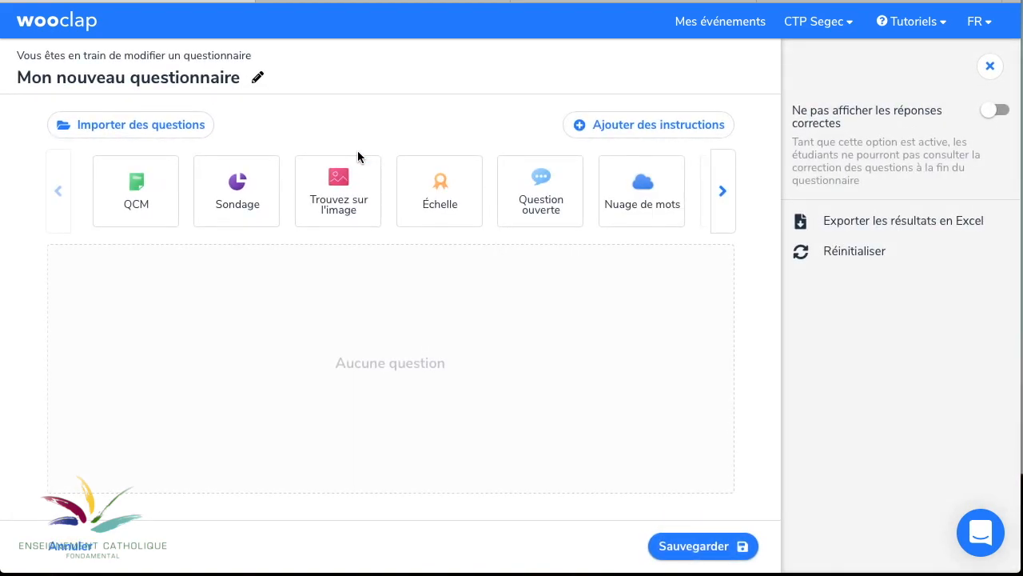
mouse_move(120, 192)
left_click(92, 80)
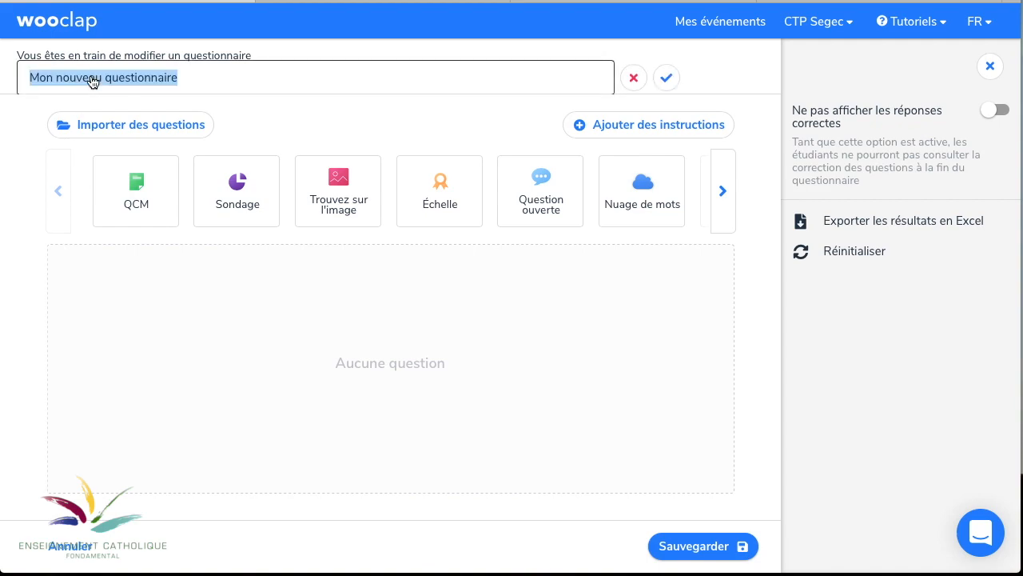
type("Les p")
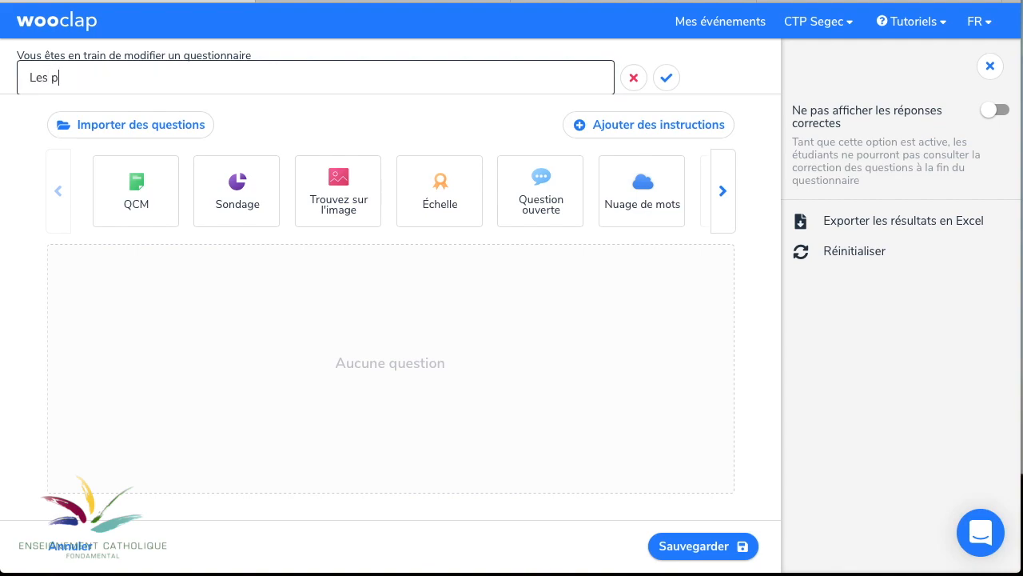
type("rovinces")
left_click(668, 77)
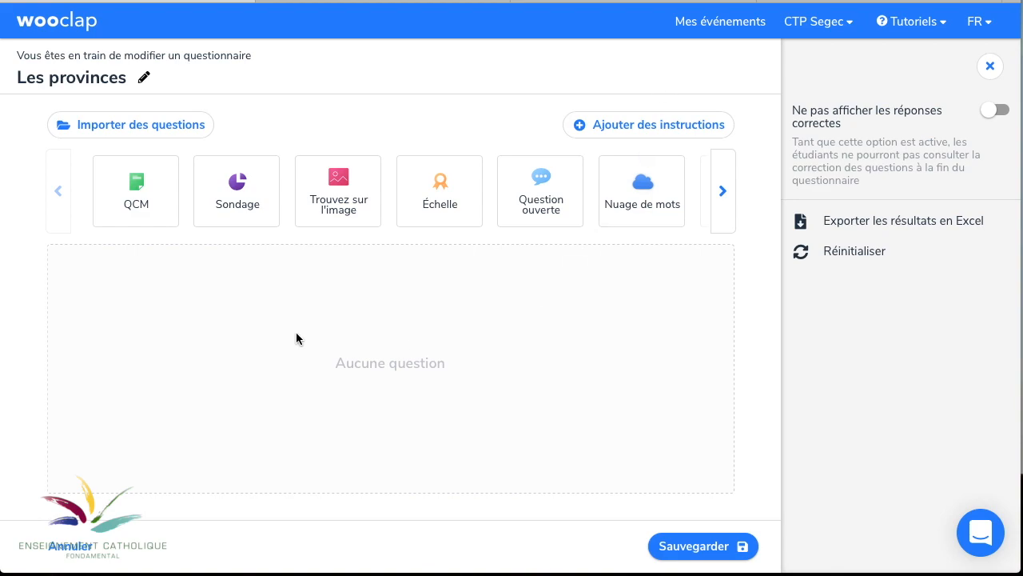
Add a multiple-choice question (QCM) reading "Dans quelle province se trouve la ville de Huy?"
left_click(722, 194)
left_click(721, 194)
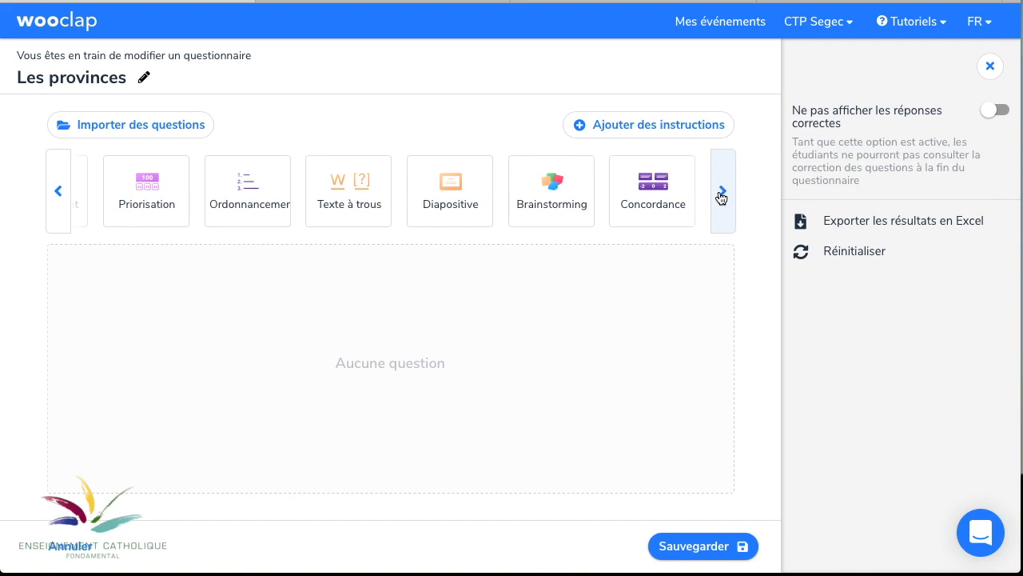
left_click(722, 194)
left_click(62, 210)
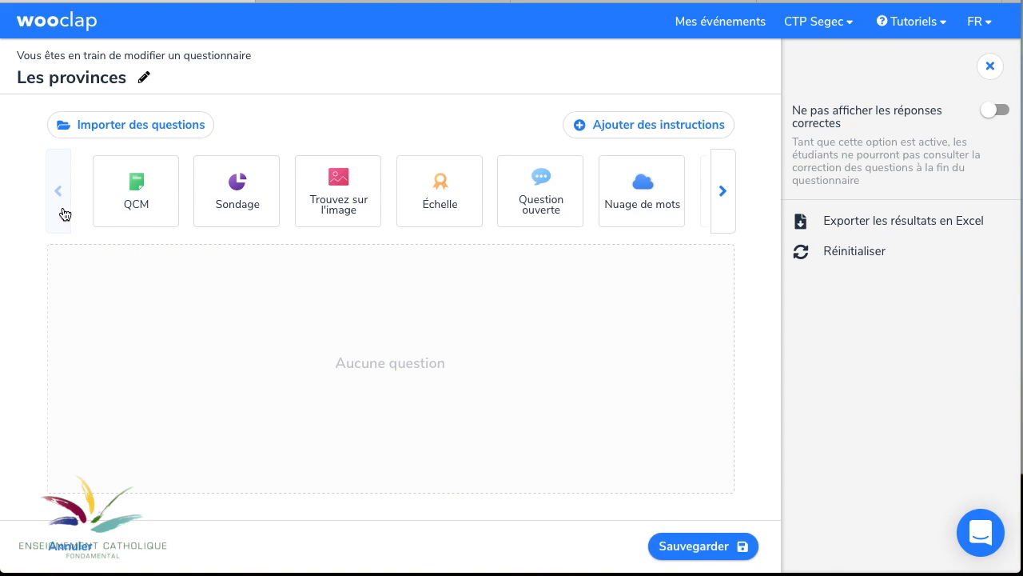
left_click(137, 194)
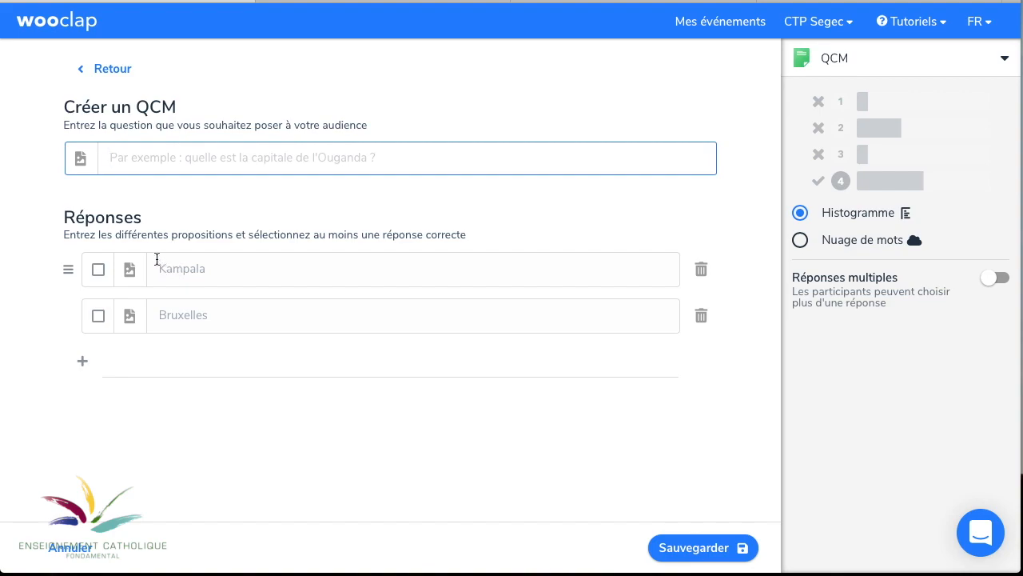
left_click(140, 157)
type("Dans quelle")
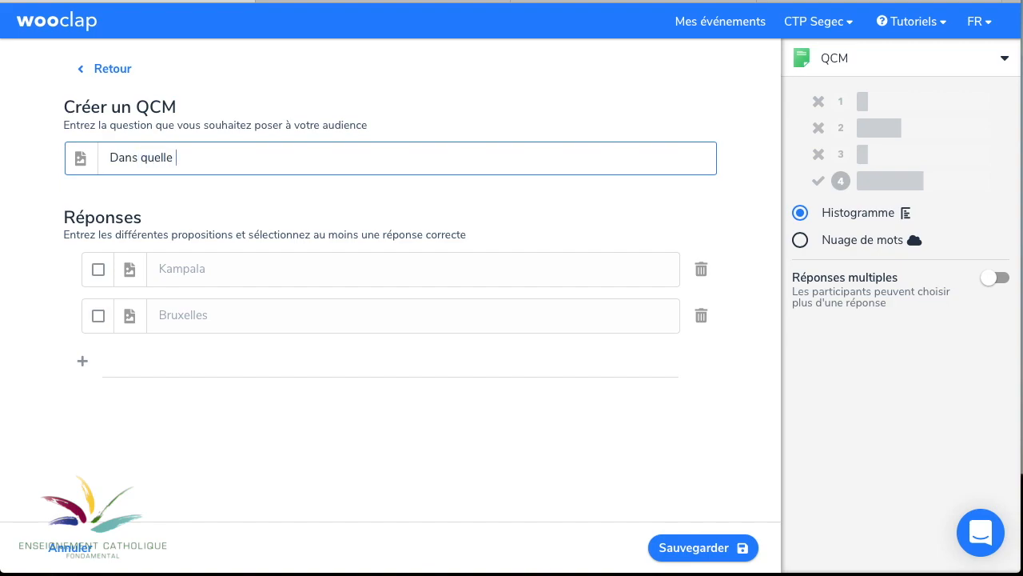
type(" province se trouve la ville de Huy?")
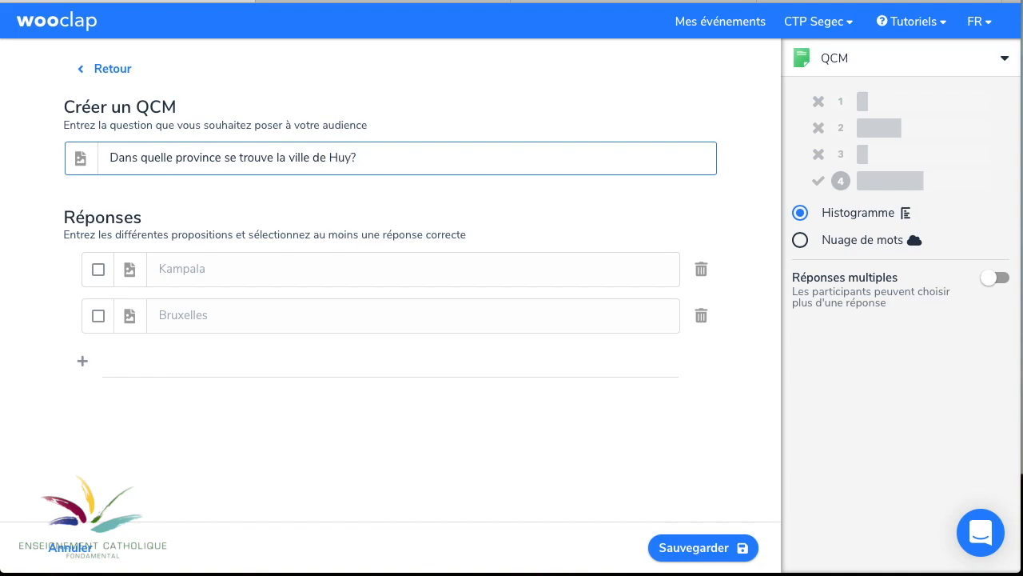
Enter the answers Namur, Liège and Hainaut, mark Liège as correct, and save the question
left_click(178, 269)
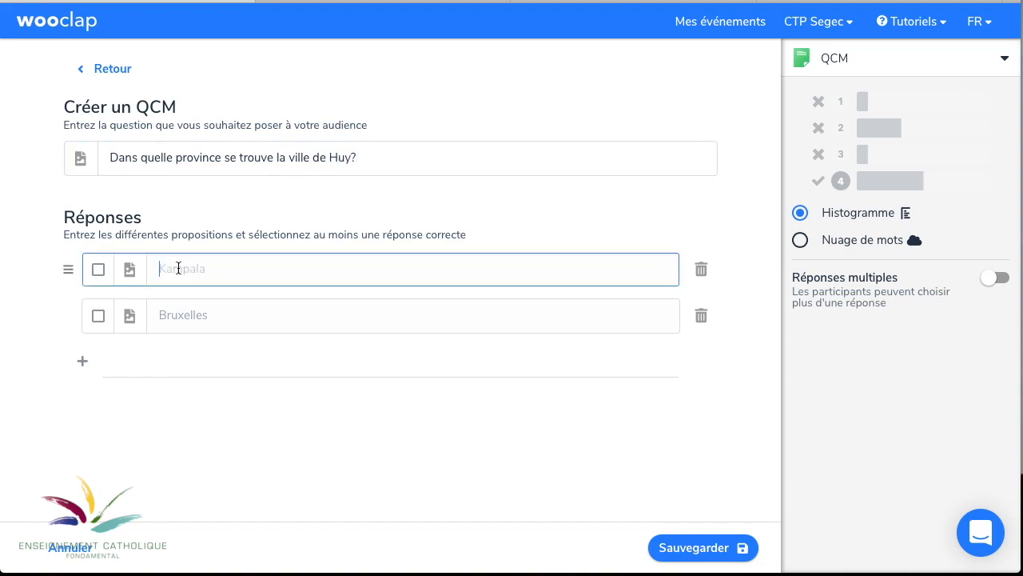
type("Namur")
left_click(183, 314)
type("Liège")
left_click(82, 360)
left_click(166, 361)
type("Hai")
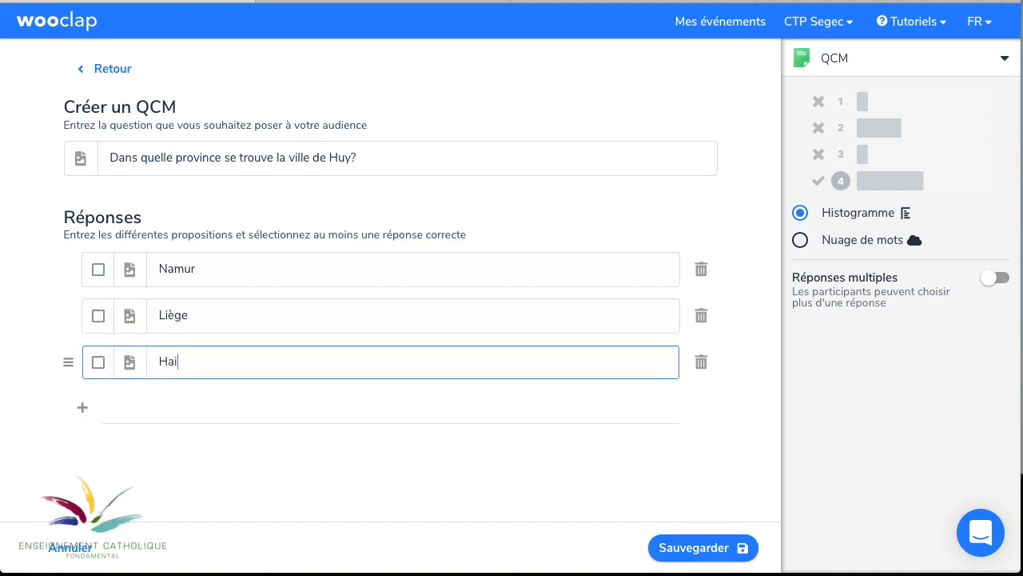
type("naut")
left_click(100, 315)
left_click(711, 550)
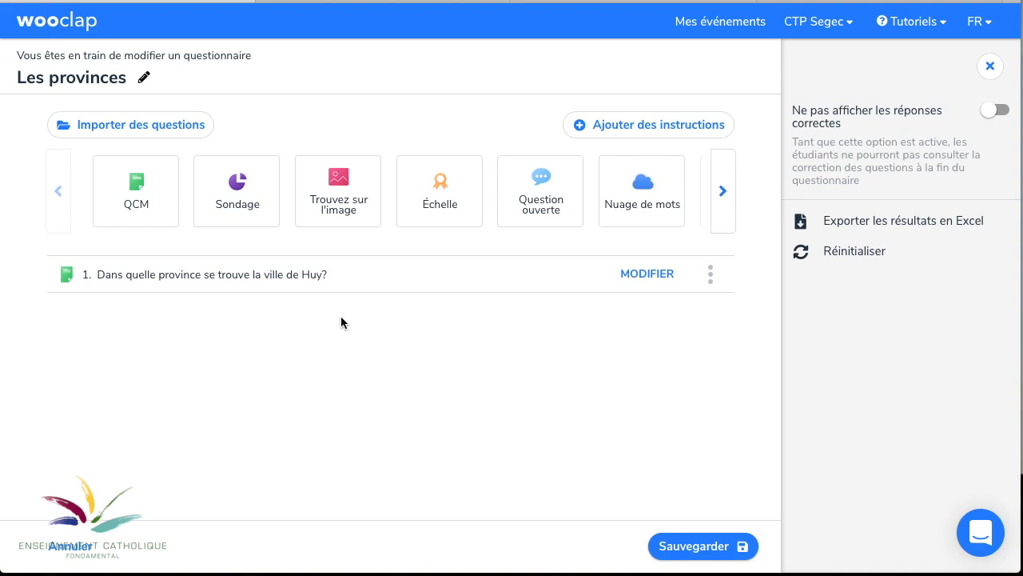
Add a "Trouvez sur l'image" question reading "Où se trouve la ville de Huy sur la carte?"
left_click(341, 196)
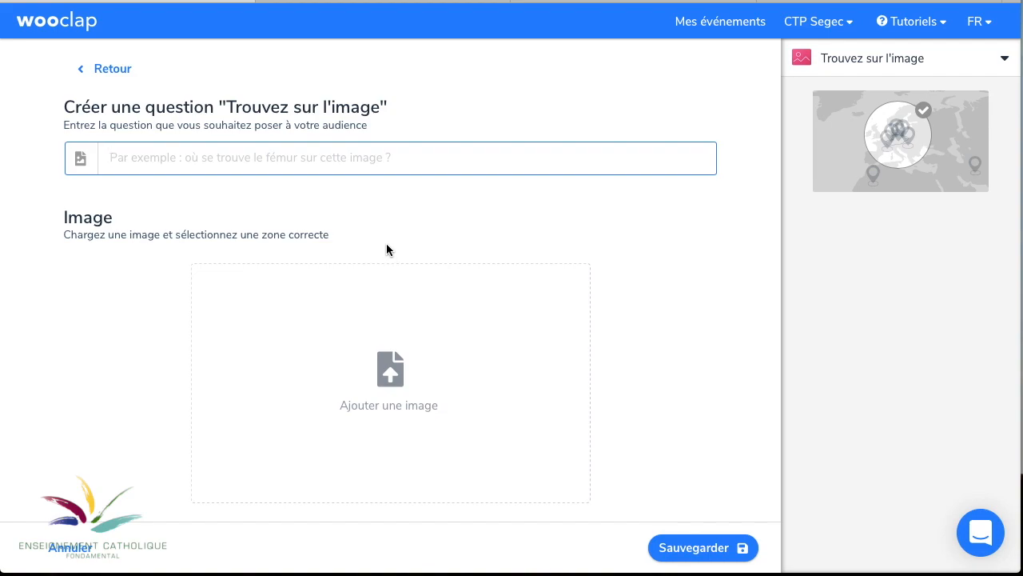
left_click(250, 161)
type("o")
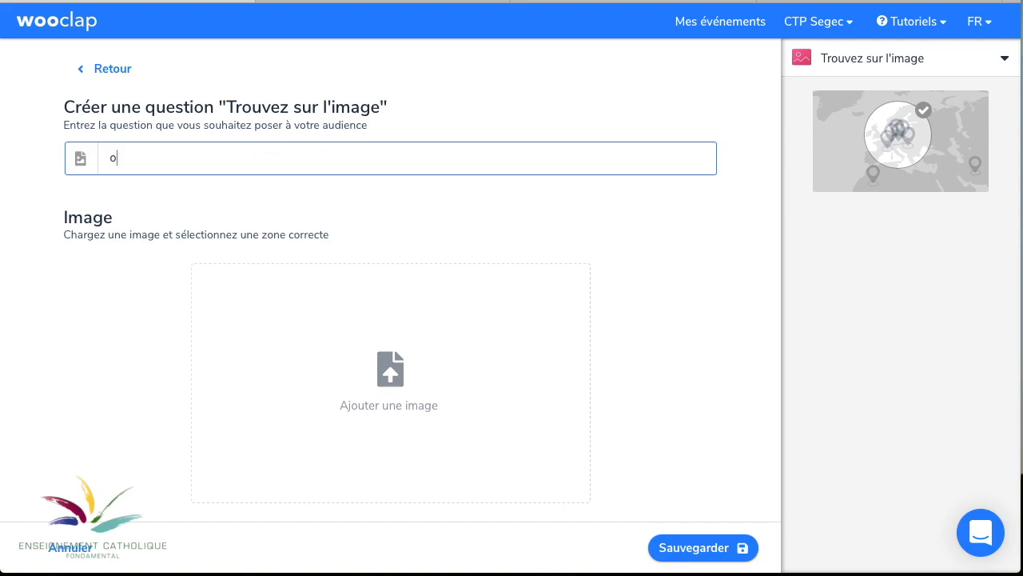
key("BackSpace")
type("Où se trouve la ville de H")
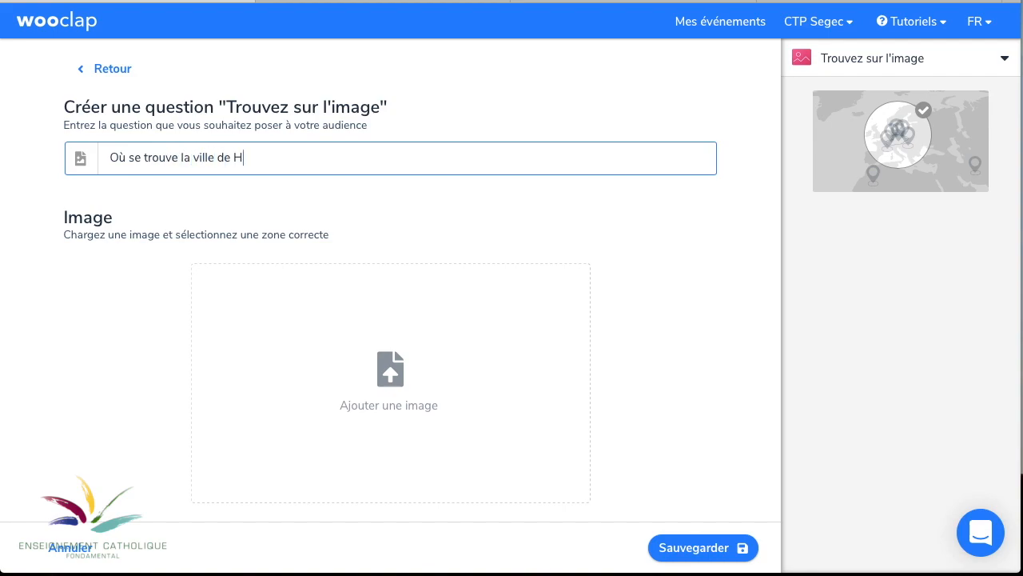
type("uy sur la carta")
key("BackSpace")
type("e?")
Upload the blank Belgium map, the 1000px map.svg.png file from Téléchargements, as the question's image
left_click(394, 378)
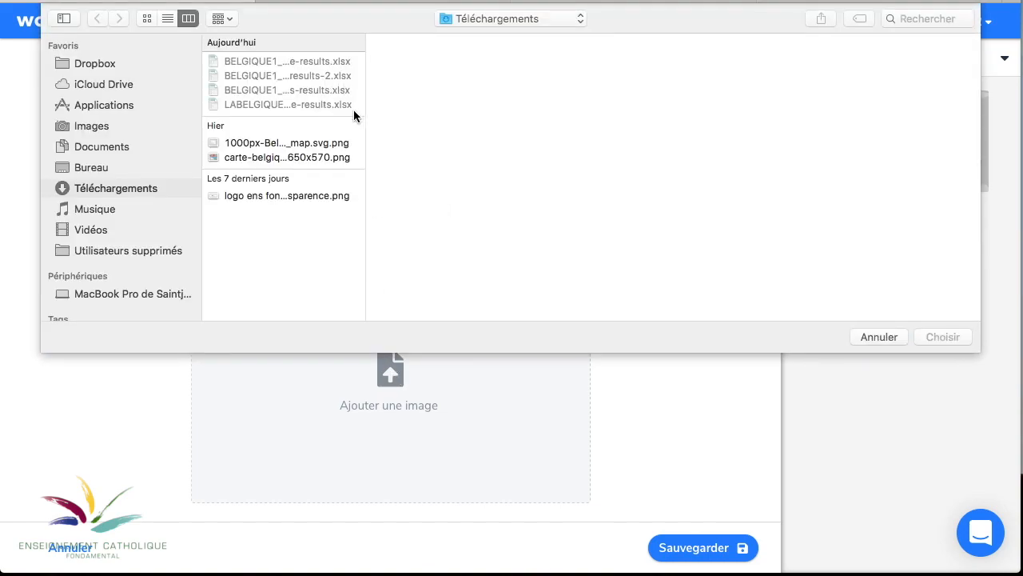
left_click(293, 150)
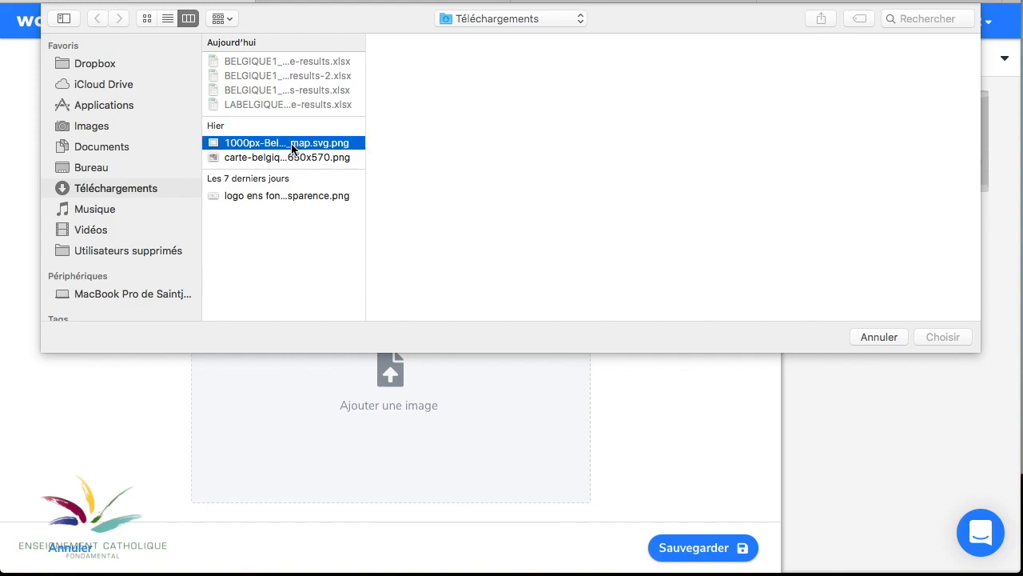
double_click(292, 150)
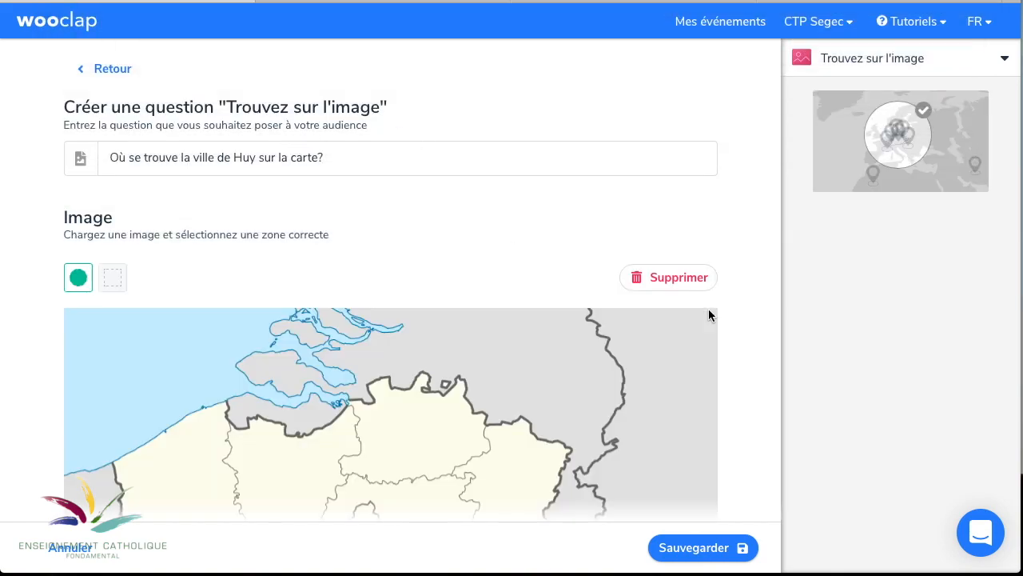
Mark a small circular correct zone at Huy, in the west of Liège province on the map, and save the question
scroll(709, 313, "down", 2)
scroll(708, 314, "down", 3)
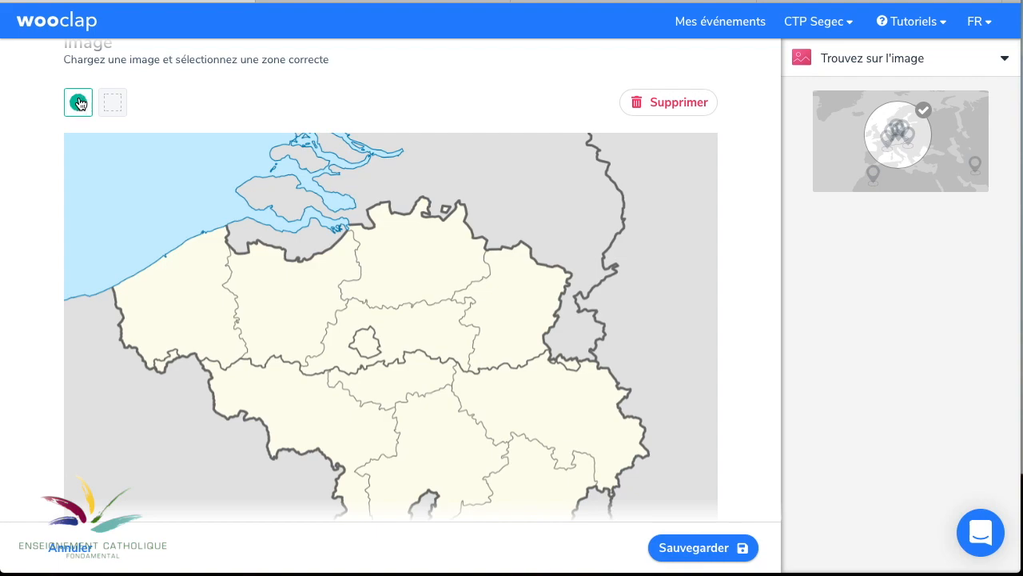
left_click(114, 105)
left_click_drag(488, 399, 501, 402)
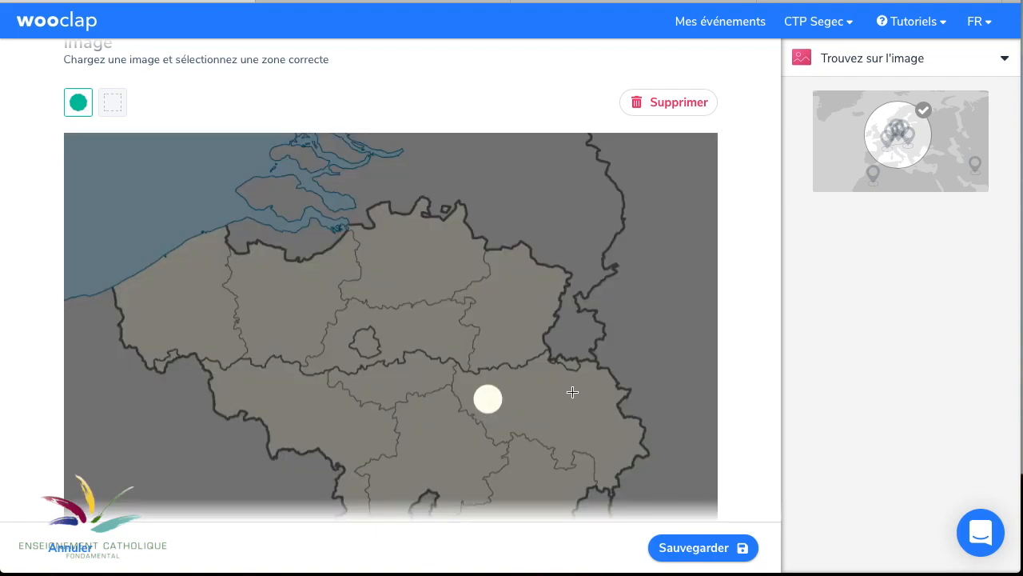
scroll(572, 392, "down", 2)
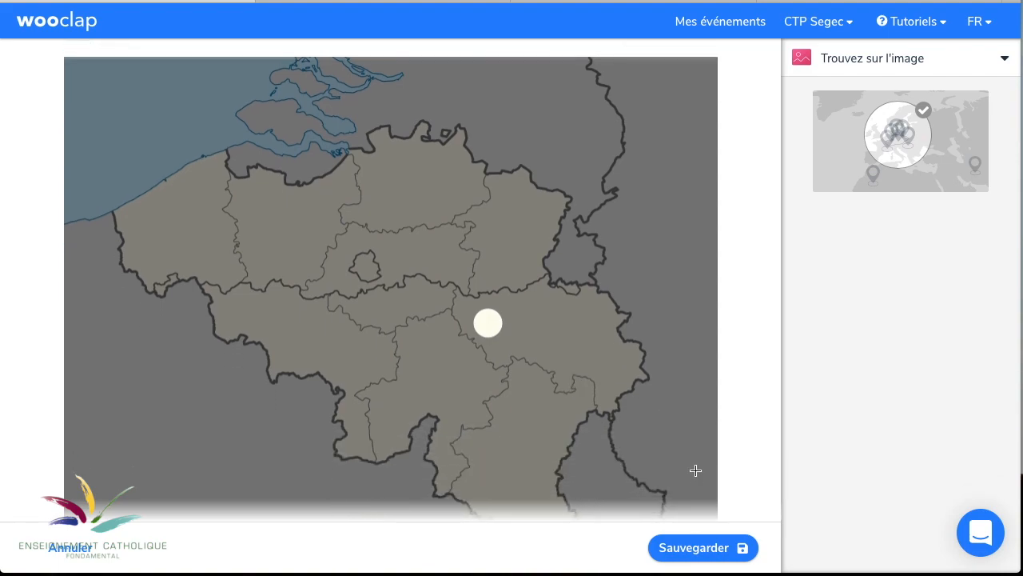
left_click(692, 550)
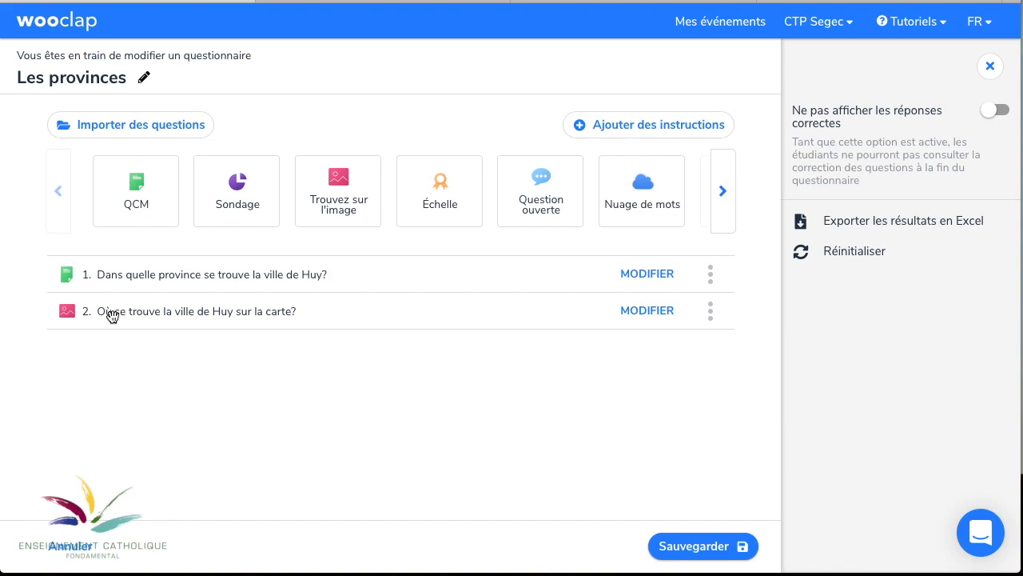
Move the map question above the multiple-choice question, restore the original order, and look at the first question's additional options
left_click_drag(142, 312, 139, 271)
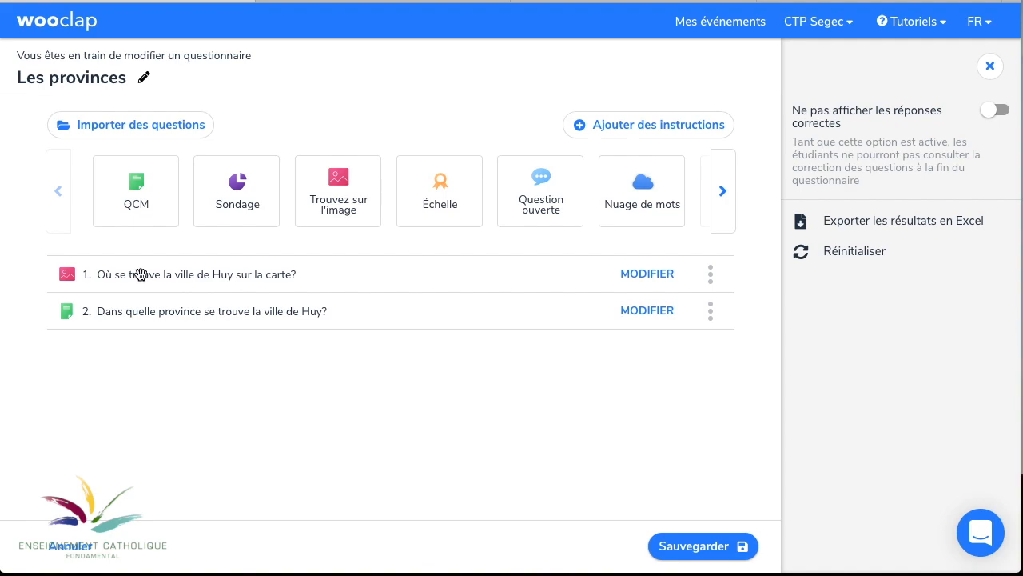
left_click_drag(141, 276, 140, 323)
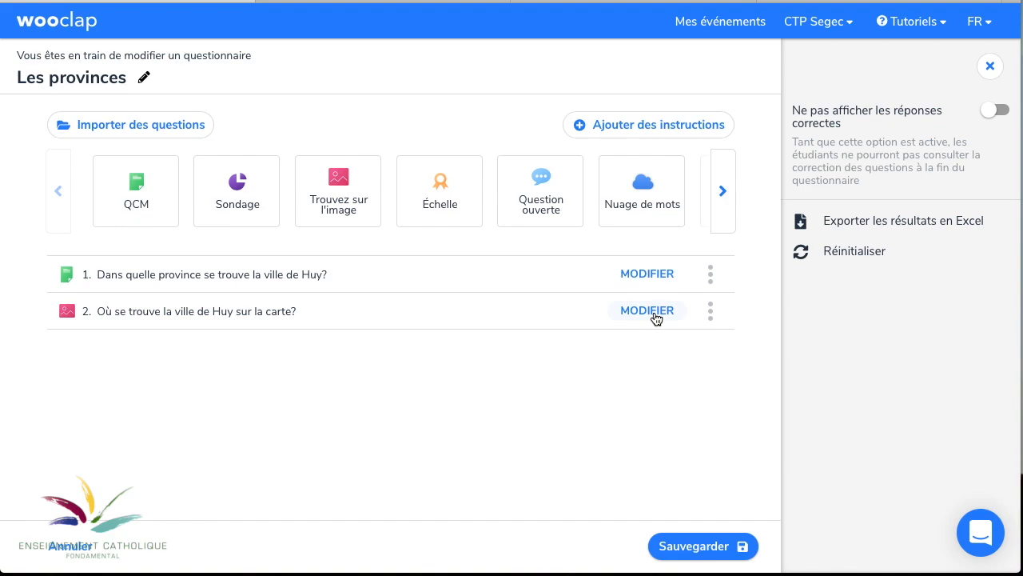
left_click(711, 274)
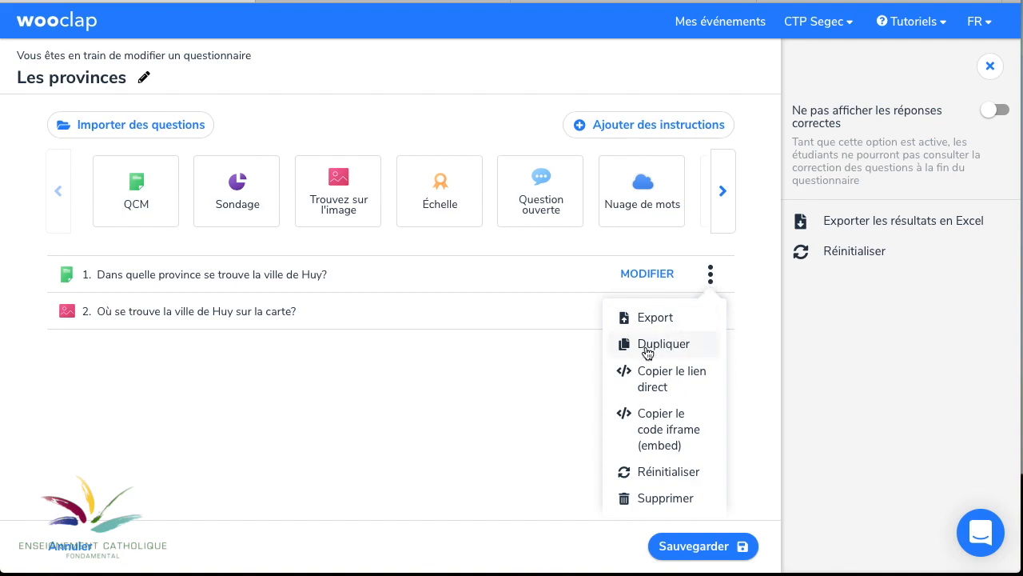
left_click(591, 364)
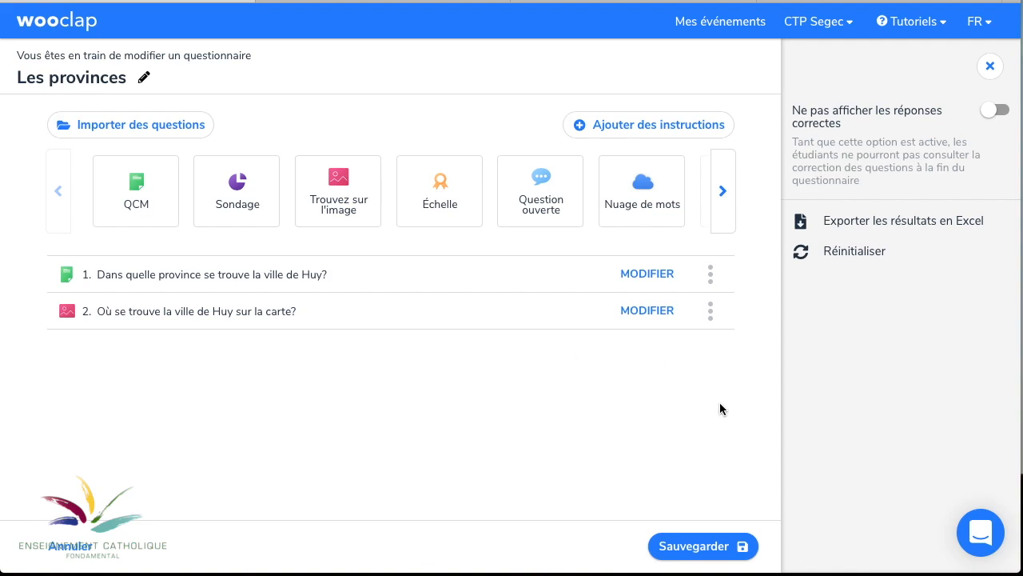
Save the "Les provinces" questionnaire and publish it immediately
left_click(698, 550)
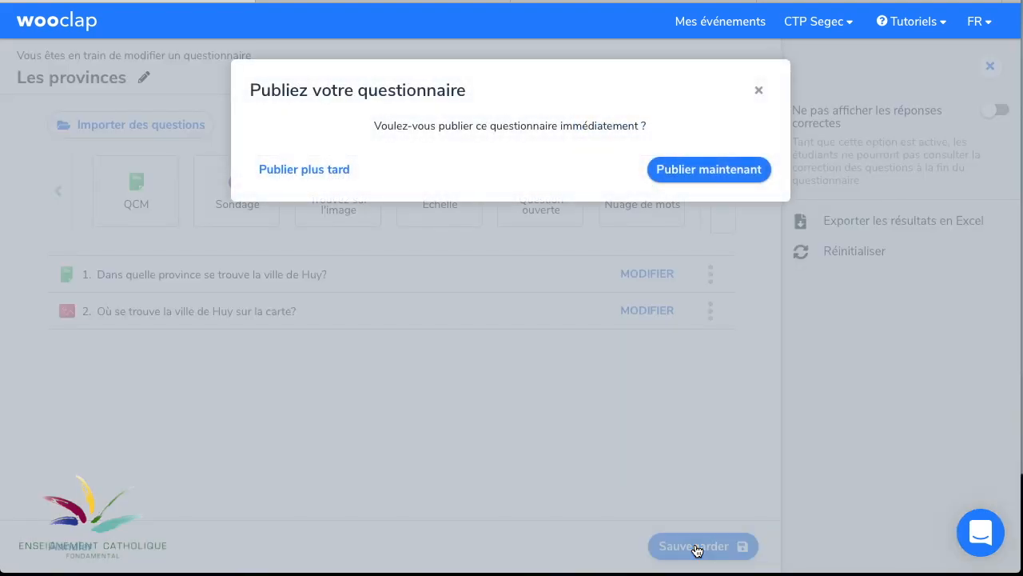
left_click(717, 172)
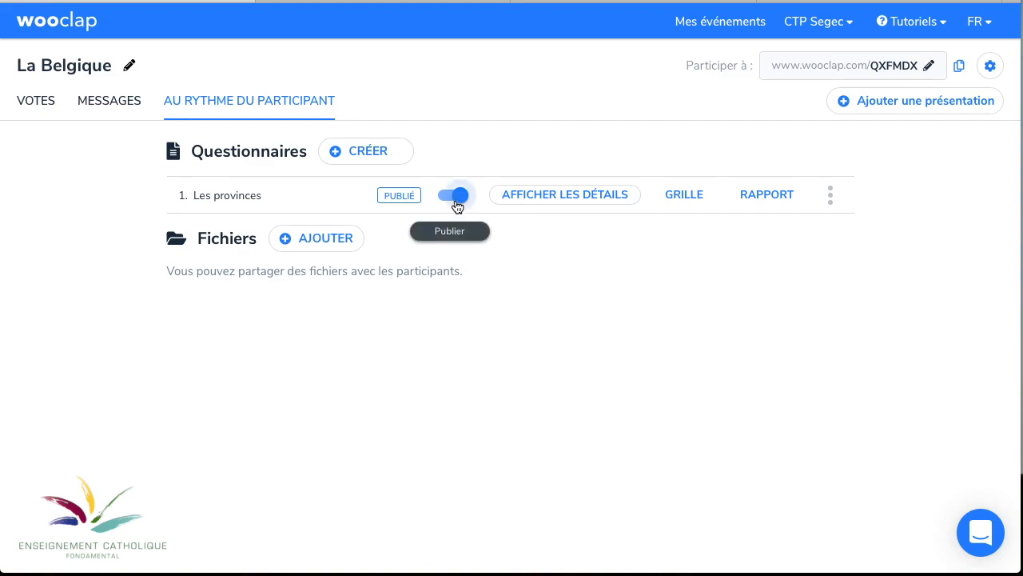
Show the question details of the "Les provinces" questionnaire and look at its available management actions
left_click(565, 197)
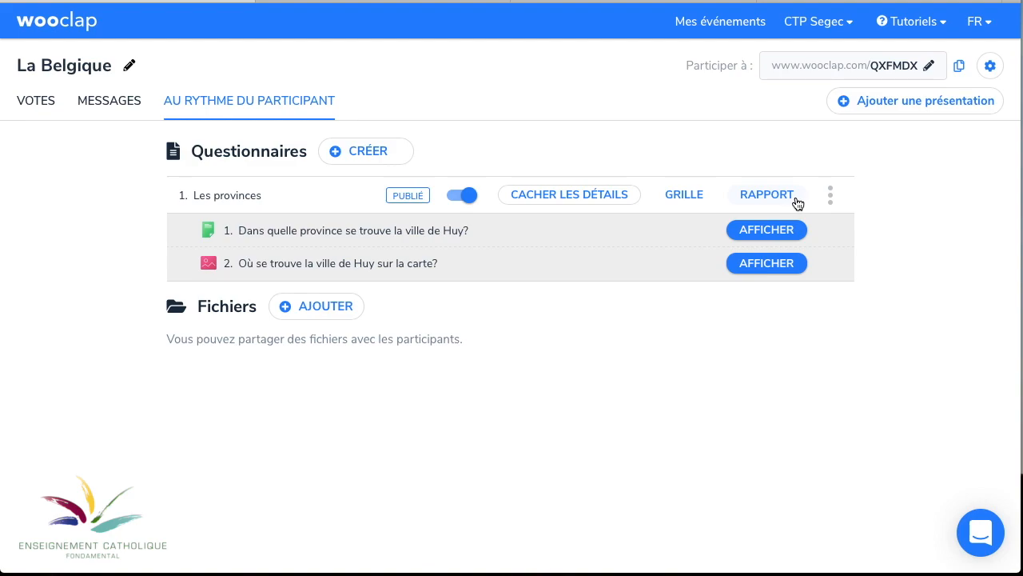
left_click(831, 197)
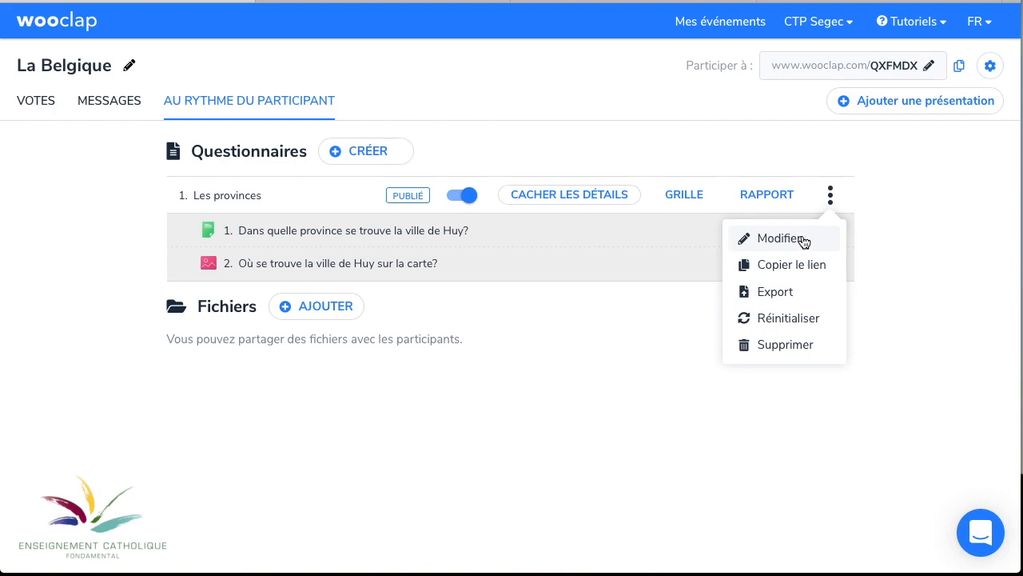
left_click(695, 401)
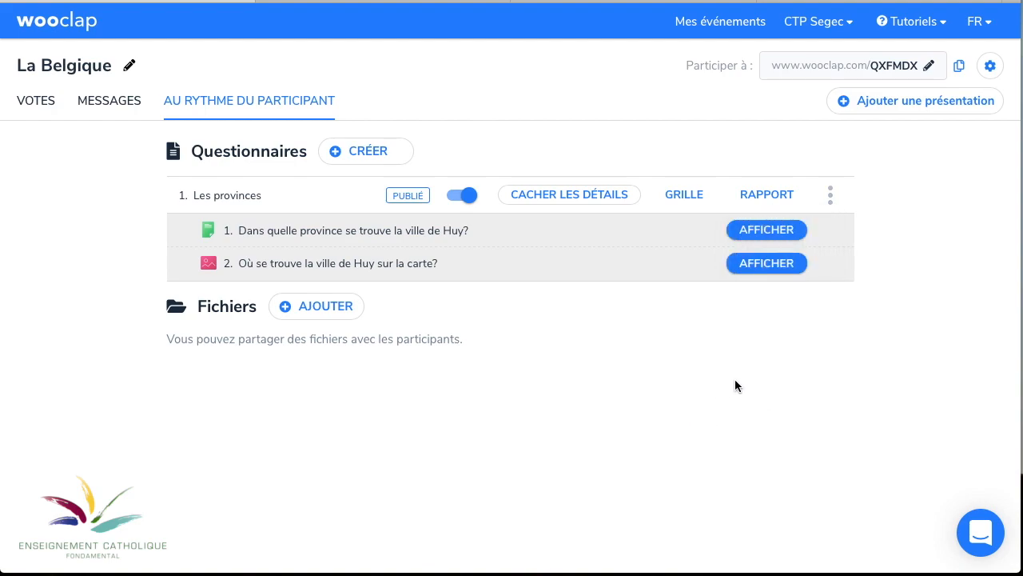
left_click(830, 197)
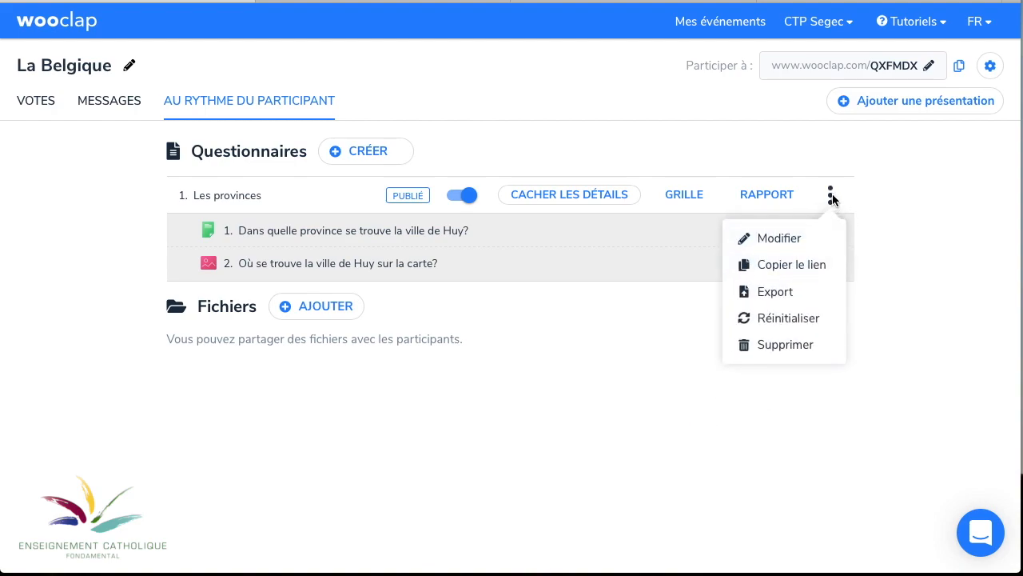
left_click(603, 384)
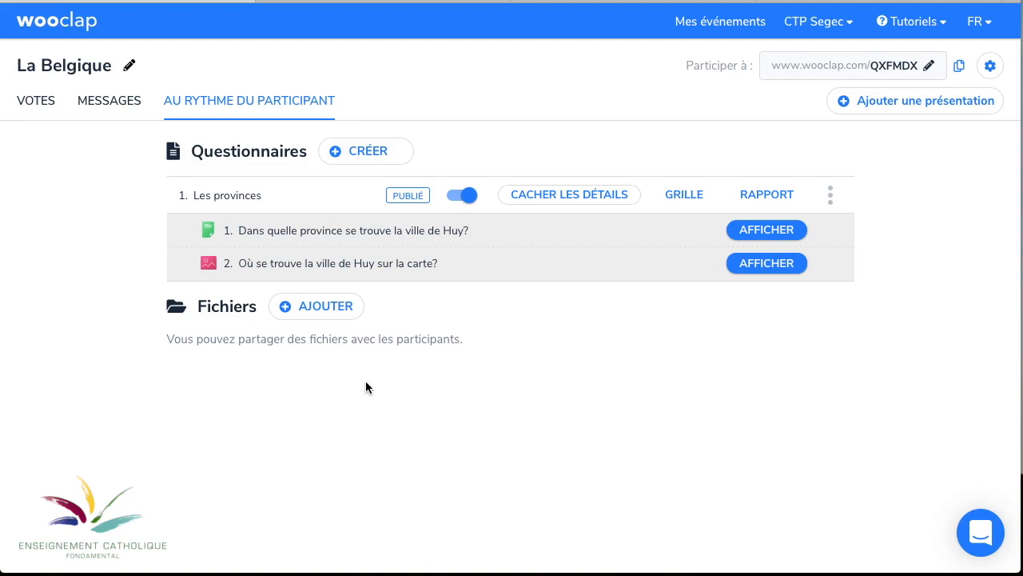
Add carte-belgique-provinces-650x570.png from Téléchargements to the event's files and publish it for participants
left_click(329, 311)
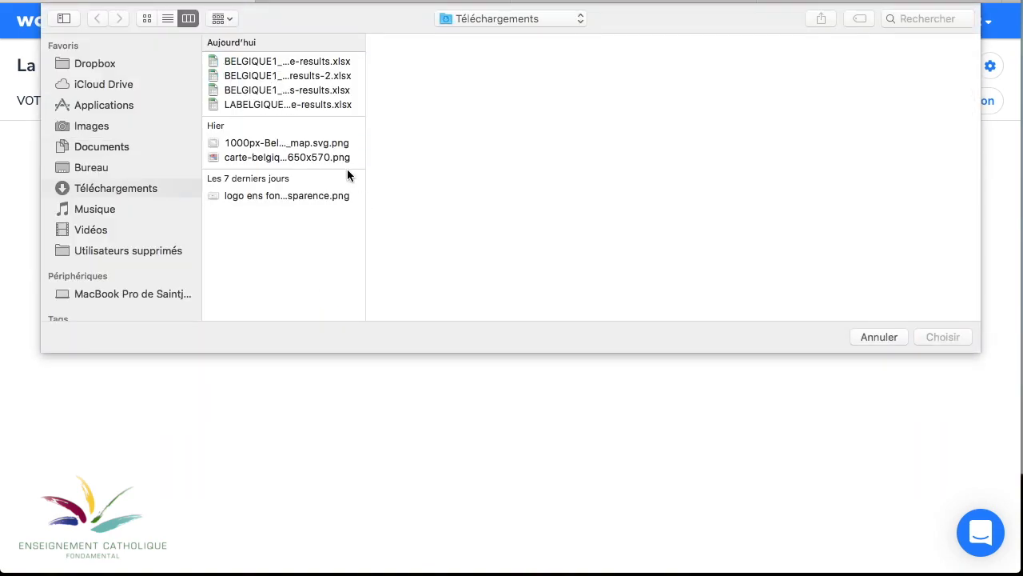
left_click(311, 158)
key("Return")
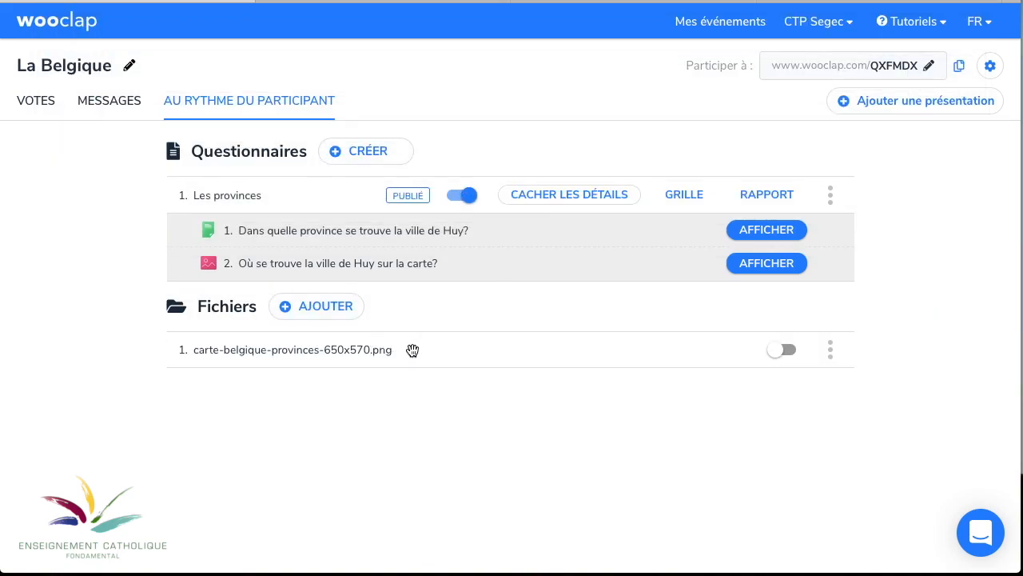
left_click(777, 355)
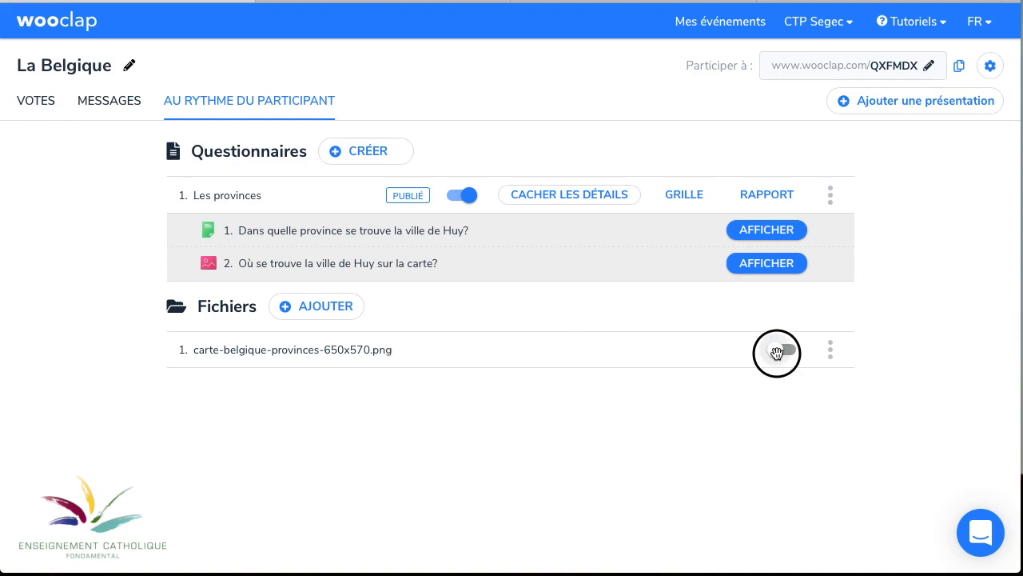